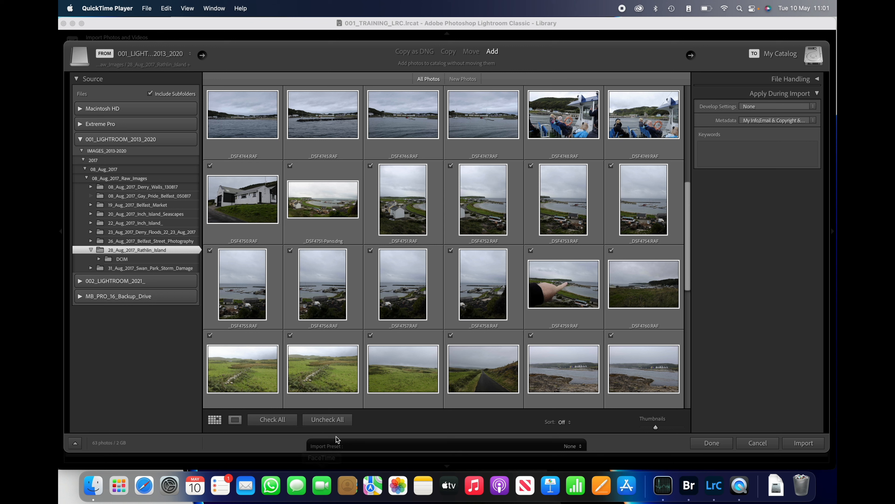
Import only the eight portrait photos _DSF4751.RAF to _DSF4758.RAF from the 28_Aug_2017_Rathlin_Island folder into the catalog
{"action": "left_click", "coordinate": [336, 421]}
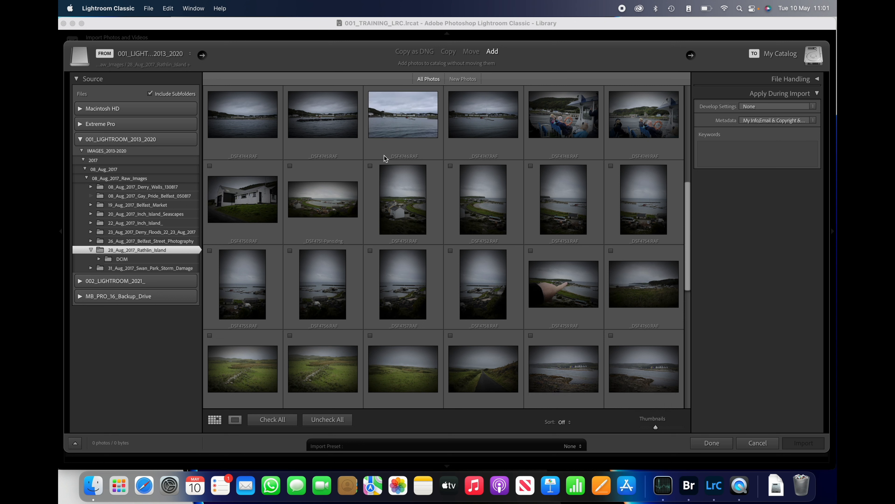
{"action": "left_click", "coordinate": [370, 166]}
{"action": "left_click", "coordinate": [451, 167]}
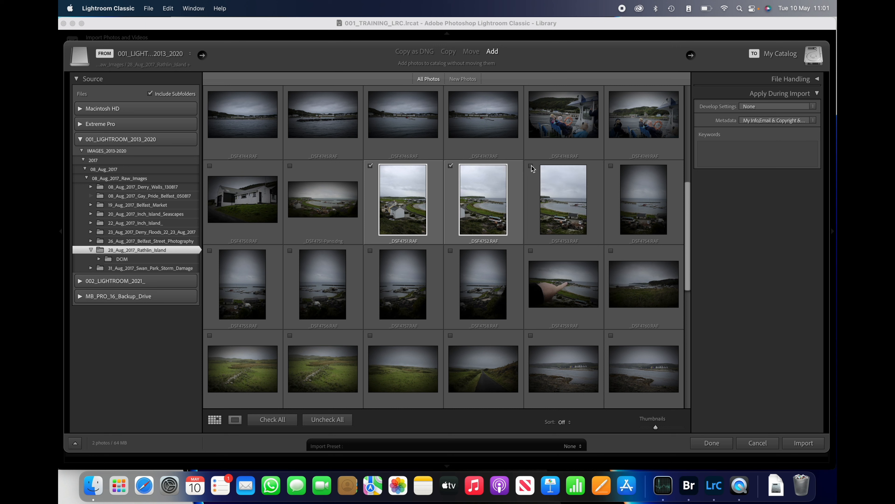
{"action": "left_click", "coordinate": [531, 166]}
{"action": "left_click", "coordinate": [612, 166]}
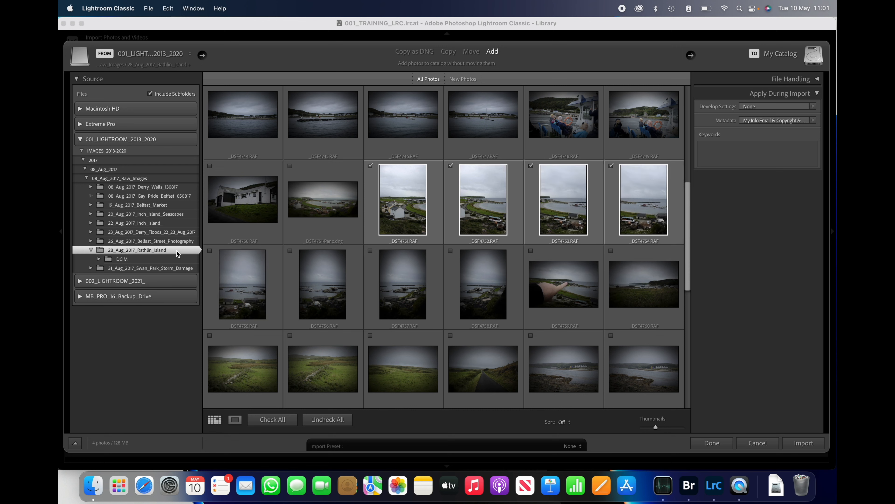
{"action": "left_click", "coordinate": [210, 251]}
{"action": "left_click", "coordinate": [290, 250]}
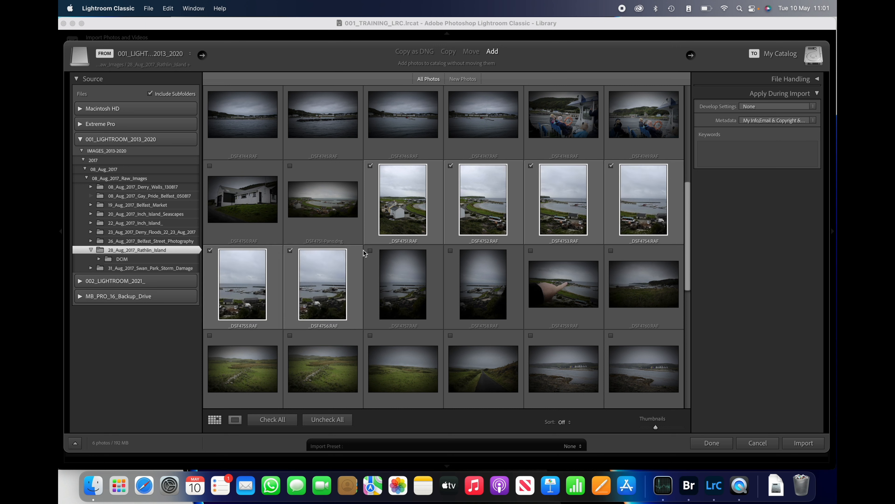
{"action": "left_click", "coordinate": [370, 251]}
{"action": "left_click", "coordinate": [451, 251]}
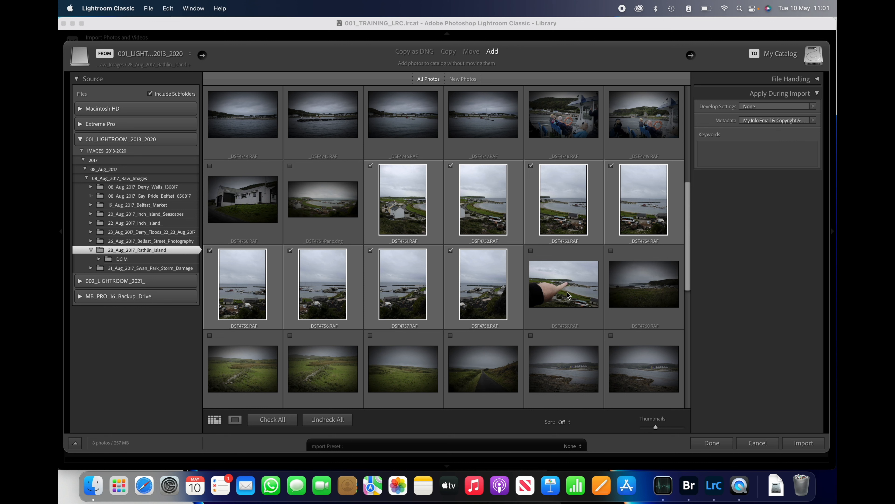
{"action": "mouse_move", "coordinate": [568, 296]}
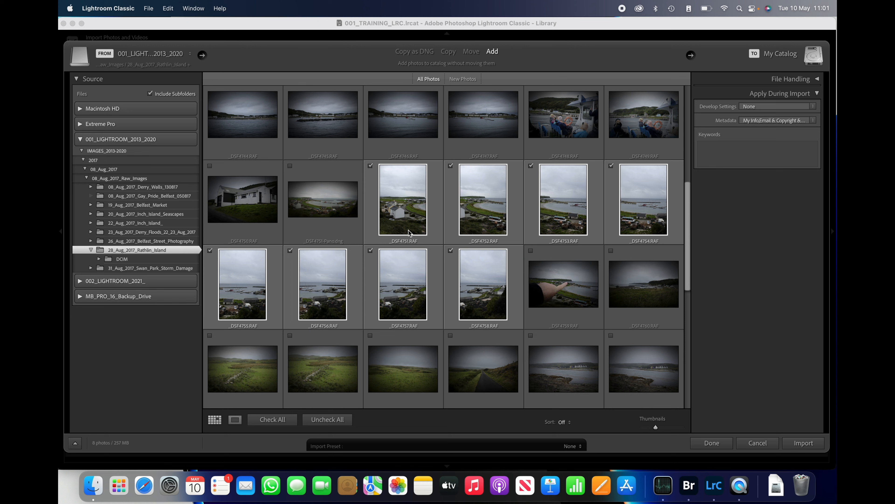
{"action": "mouse_move", "coordinate": [409, 233]}
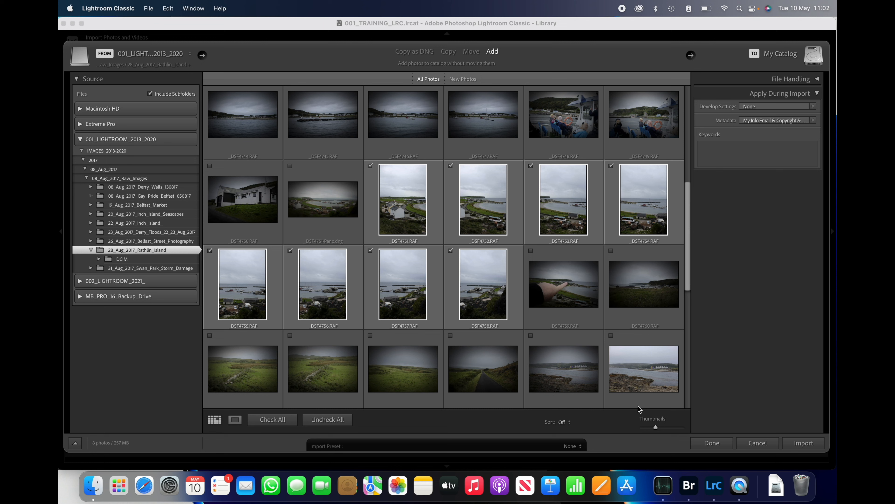
{"action": "left_click", "coordinate": [807, 445]}
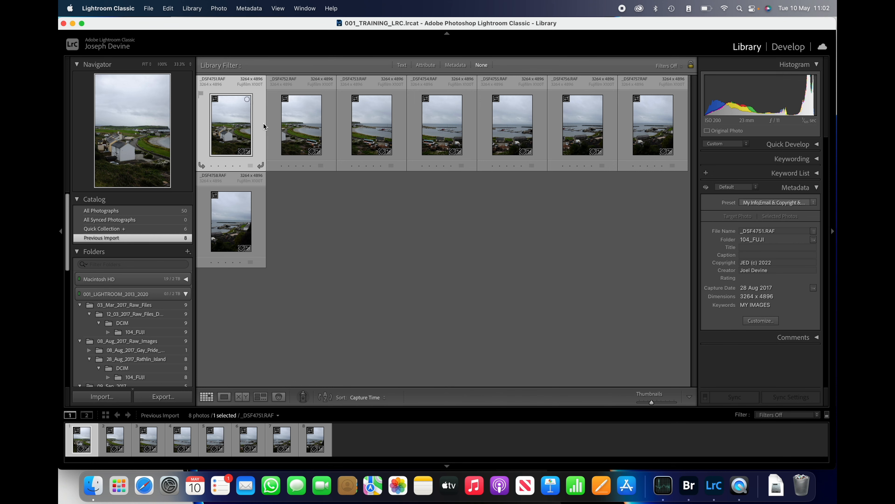
Switch to the Develop module and select all eight imported photos in the filmstrip
{"action": "left_click", "coordinate": [784, 51]}
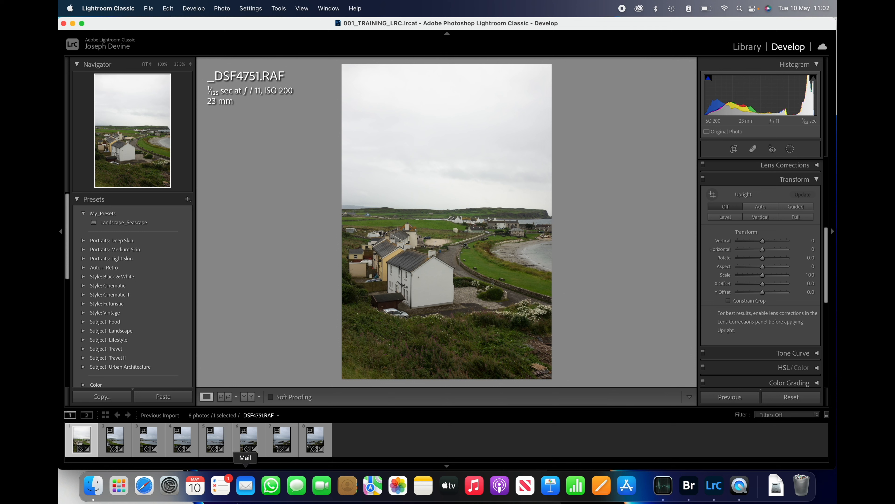
{"action": "left_click", "coordinate": [330, 439], "text": "super"}
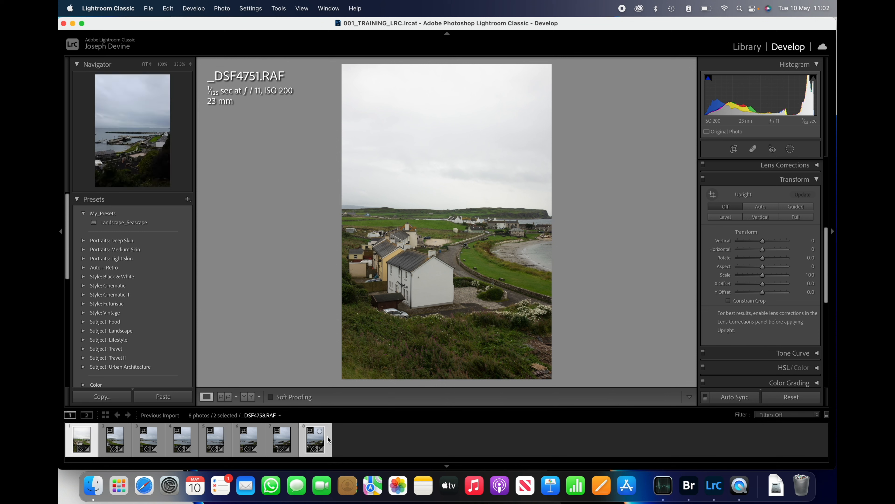
{"action": "left_click", "coordinate": [282, 439], "text": "super"}
{"action": "left_click", "coordinate": [249, 439], "text": "super"}
{"action": "left_click", "coordinate": [224, 443], "text": "super"}
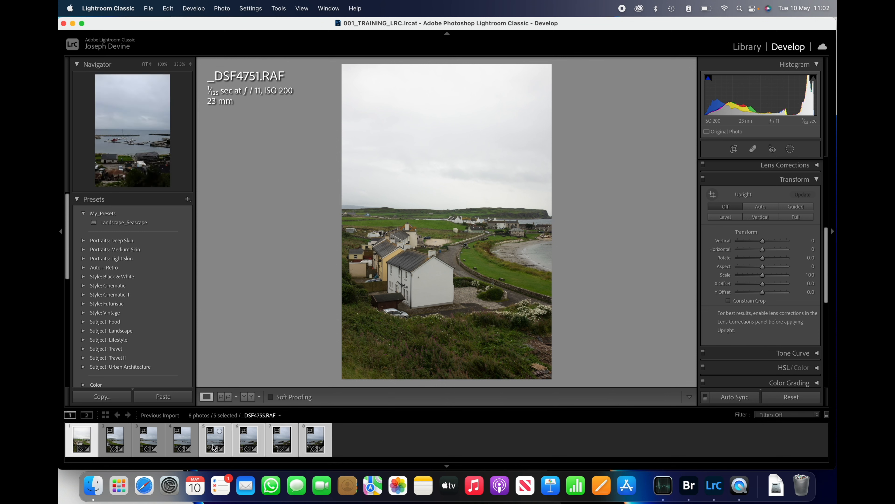
{"action": "left_click", "coordinate": [182, 441], "text": "super"}
{"action": "left_click", "coordinate": [148, 441], "text": "super"}
{"action": "left_click", "coordinate": [125, 446], "text": "super"}
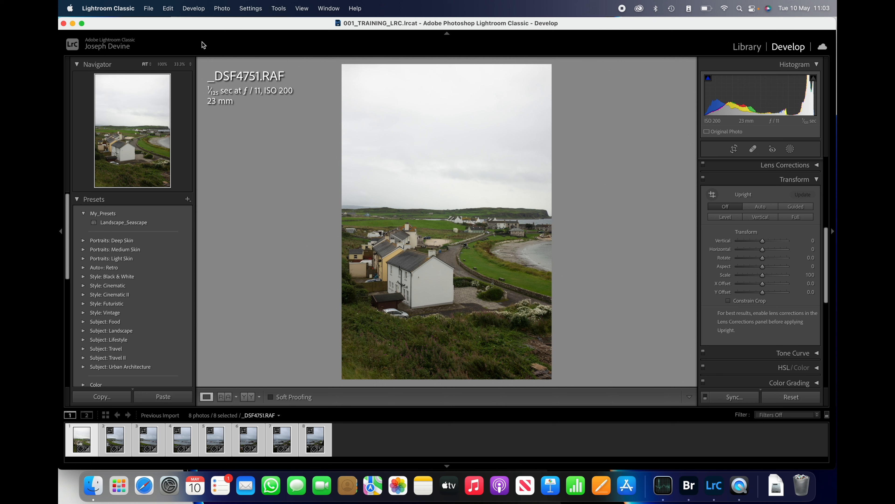
Merge the selected photos into a panorama with Spherical projection and Fill Edges enabled
{"action": "left_click", "coordinate": [222, 9]}
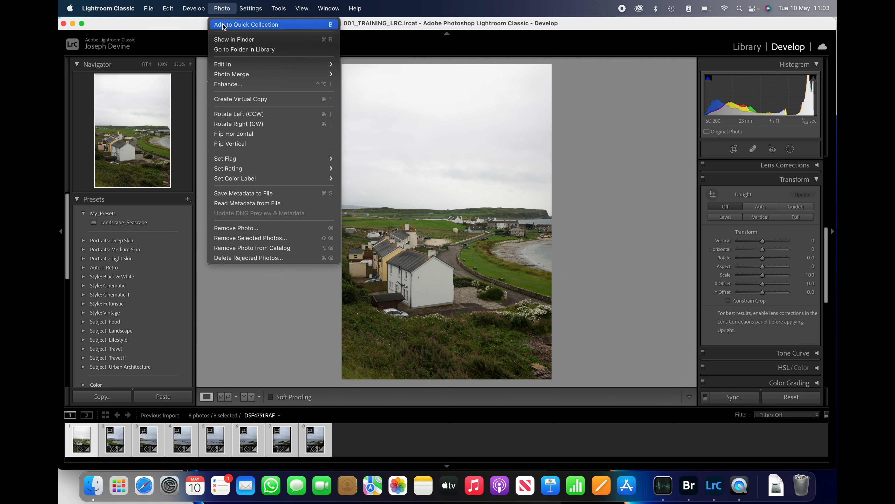
{"action": "mouse_move", "coordinate": [275, 78]}
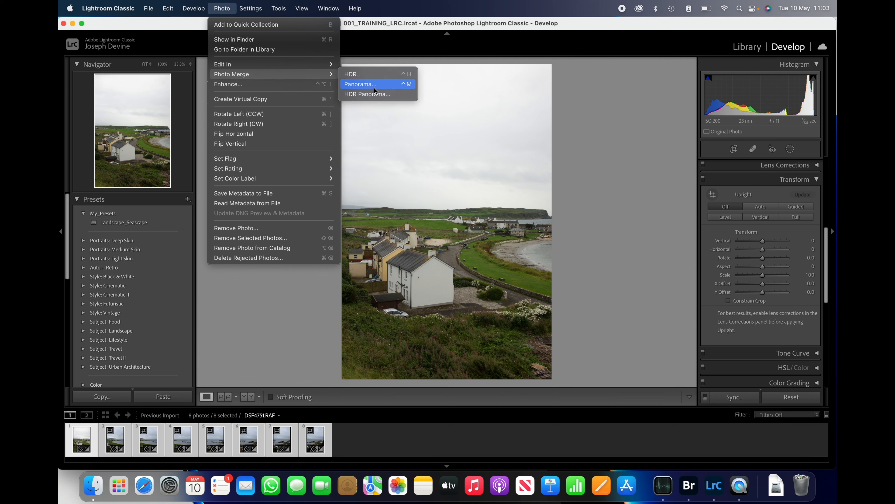
{"action": "left_click", "coordinate": [391, 88]}
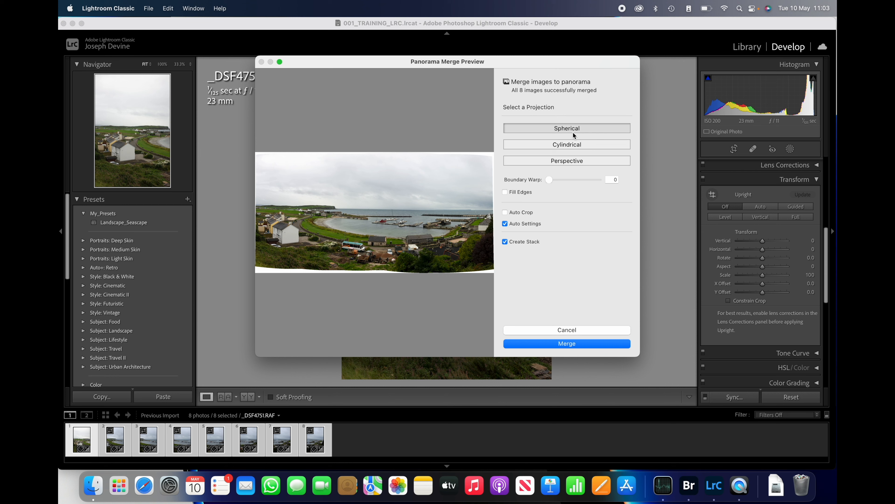
{"action": "left_click", "coordinate": [505, 192]}
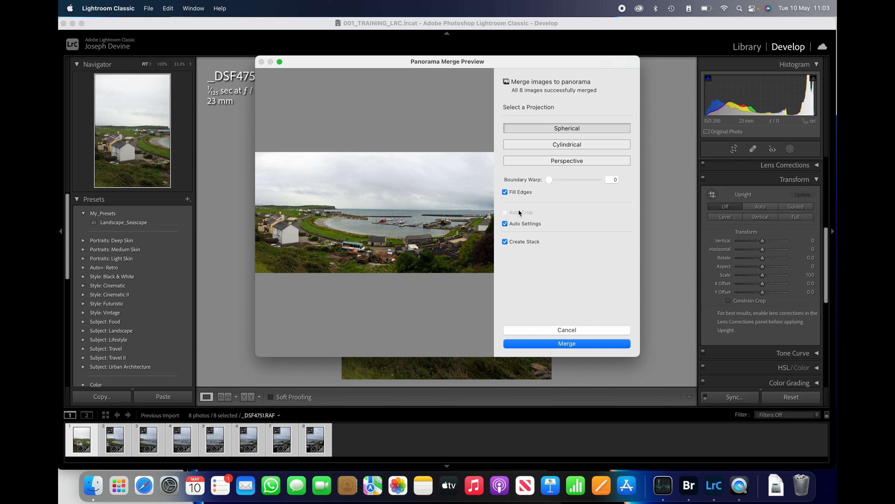
{"action": "left_click", "coordinate": [583, 344]}
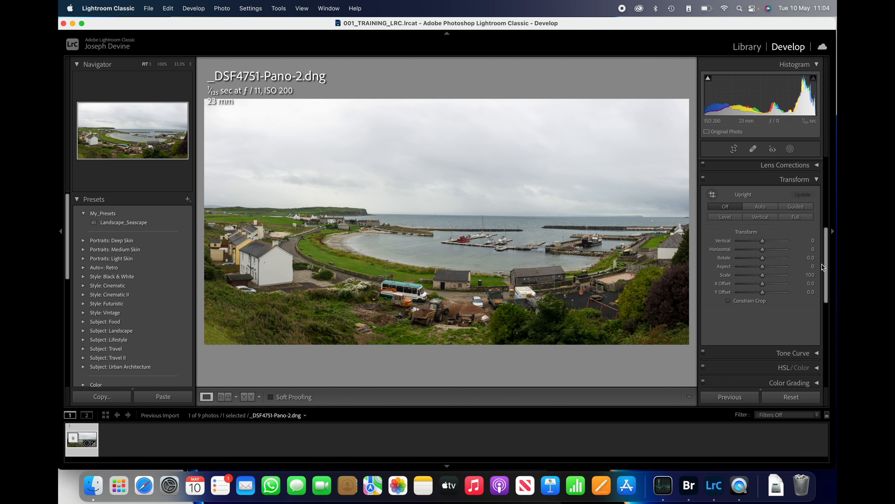
Set the panorama's white balance by sampling a neutral tone on the white house with the White Balance Selector
{"action": "left_click_drag", "start_coordinate": [828, 269], "coordinate": [814, 175]}
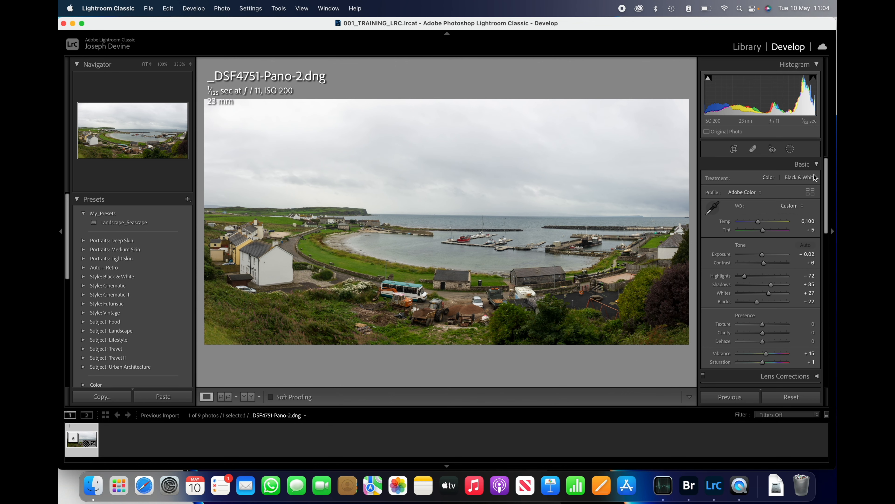
{"action": "left_click", "coordinate": [713, 210]}
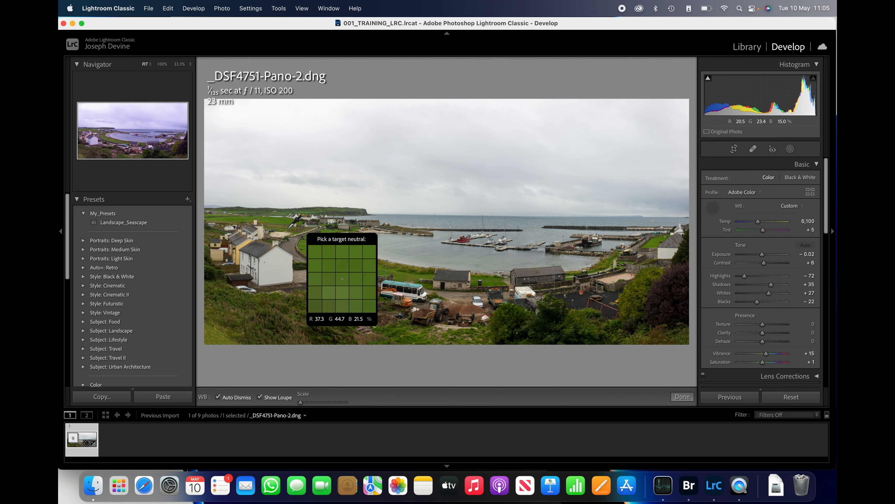
{"action": "left_click", "coordinate": [256, 249]}
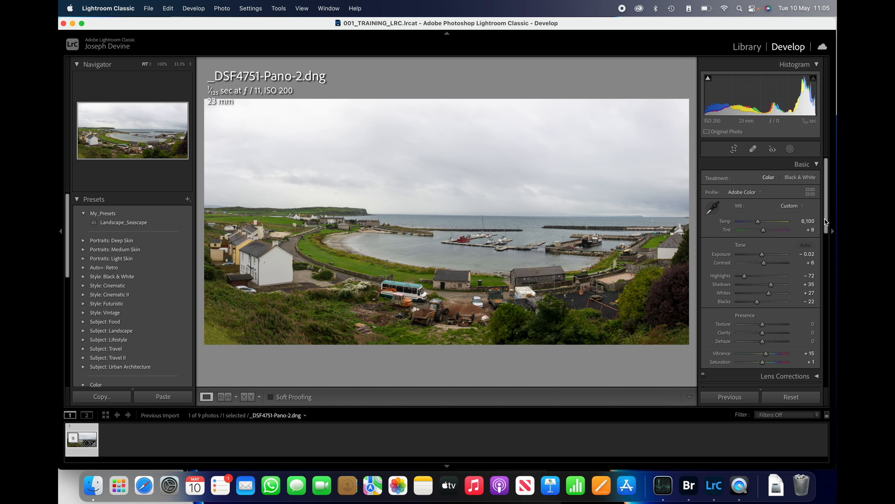
Enable lens profile corrections for the panorama and apply Auto Upright in Transform
{"action": "left_click_drag", "start_coordinate": [825, 219], "coordinate": [827, 263]}
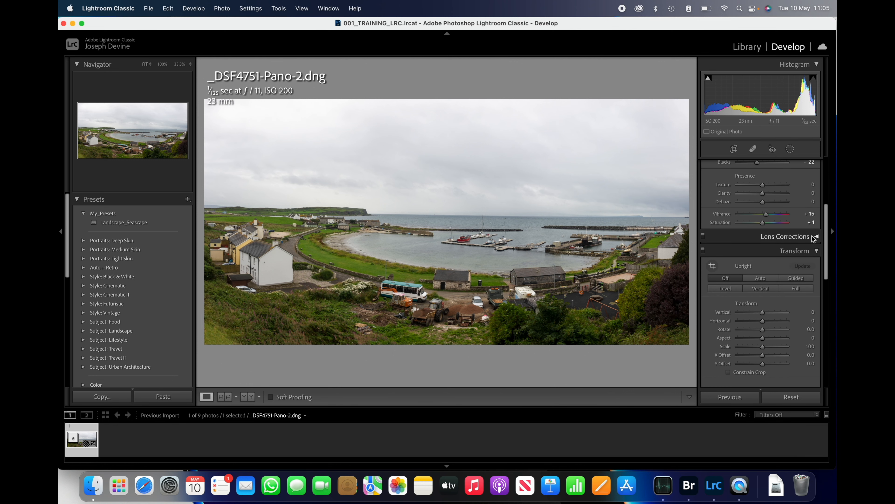
{"action": "left_click", "coordinate": [814, 235]}
{"action": "left_click", "coordinate": [708, 271]}
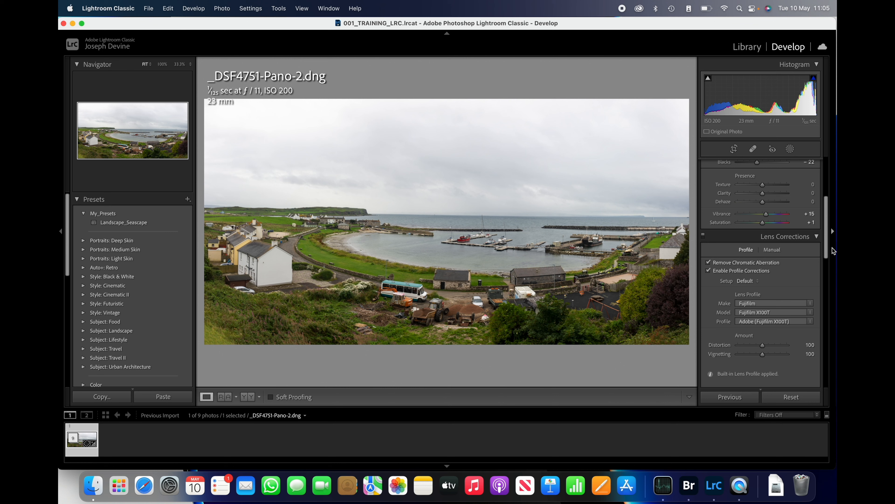
{"action": "left_click_drag", "start_coordinate": [826, 247], "coordinate": [826, 288]}
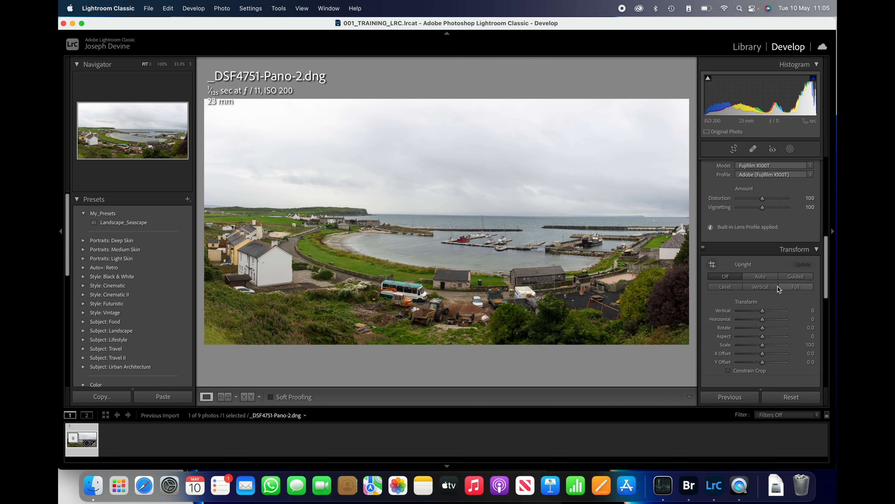
{"action": "left_click", "coordinate": [763, 278]}
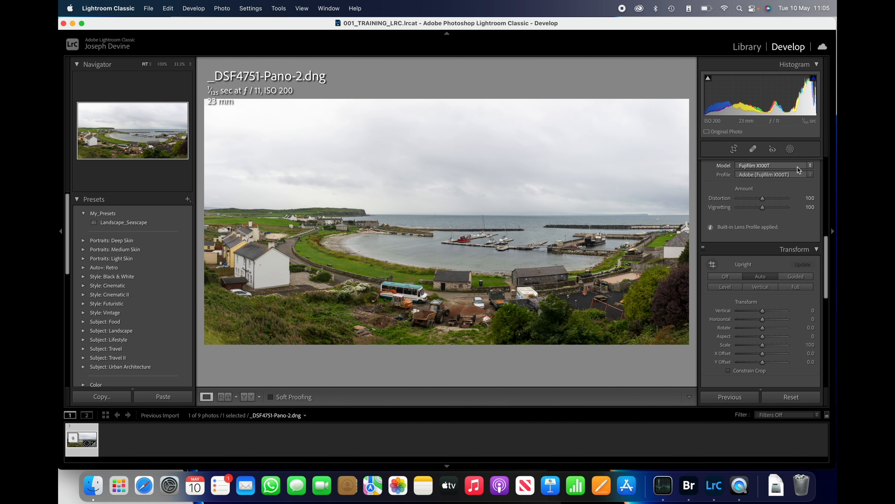
Mask the sky with Select Sky, set the mask's exposure to -0.40 and raise its clarity slightly
{"action": "left_click", "coordinate": [790, 149]}
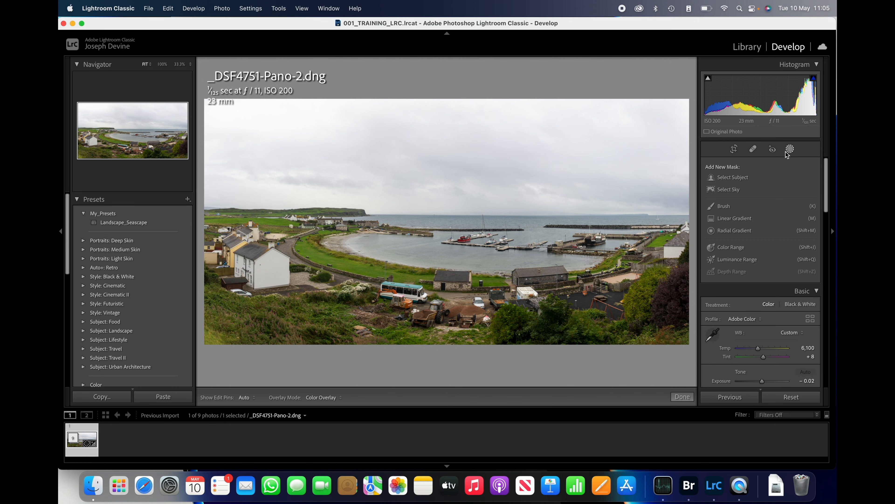
{"action": "left_click", "coordinate": [732, 192]}
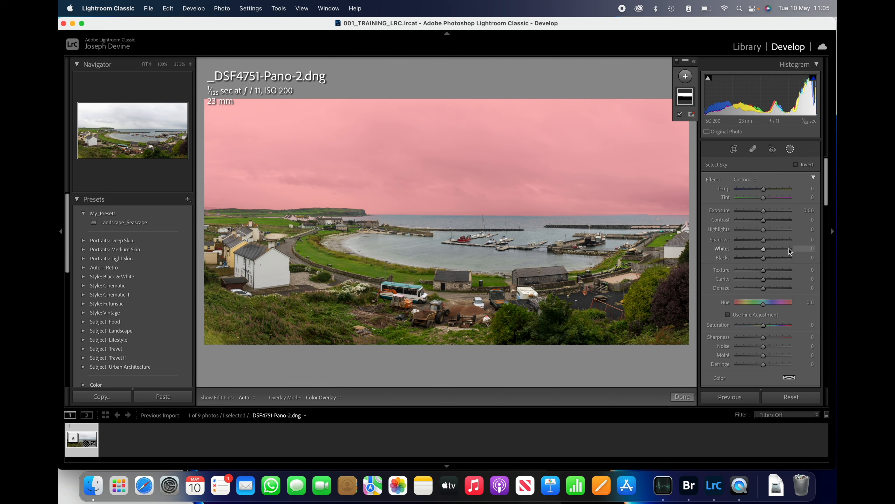
{"action": "scroll", "coordinate": [788, 248], "scroll_direction": "down", "scroll_amount": 8}
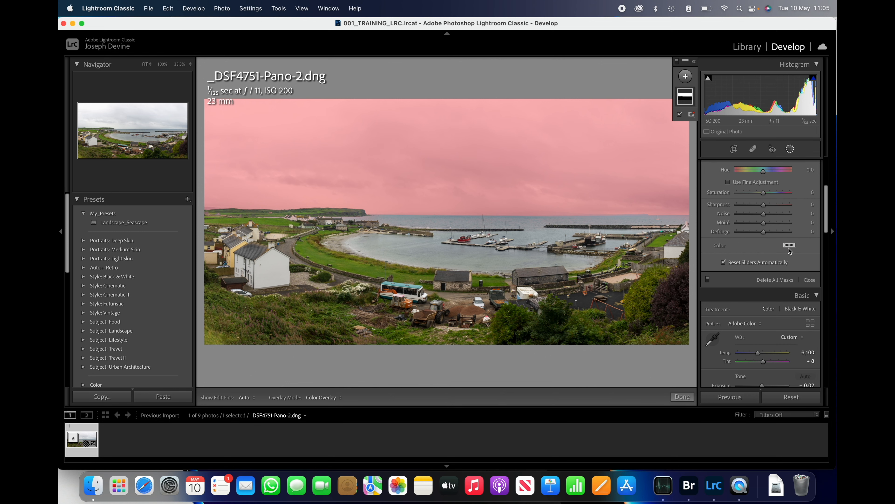
{"action": "scroll", "coordinate": [788, 247], "scroll_direction": "up", "scroll_amount": 6}
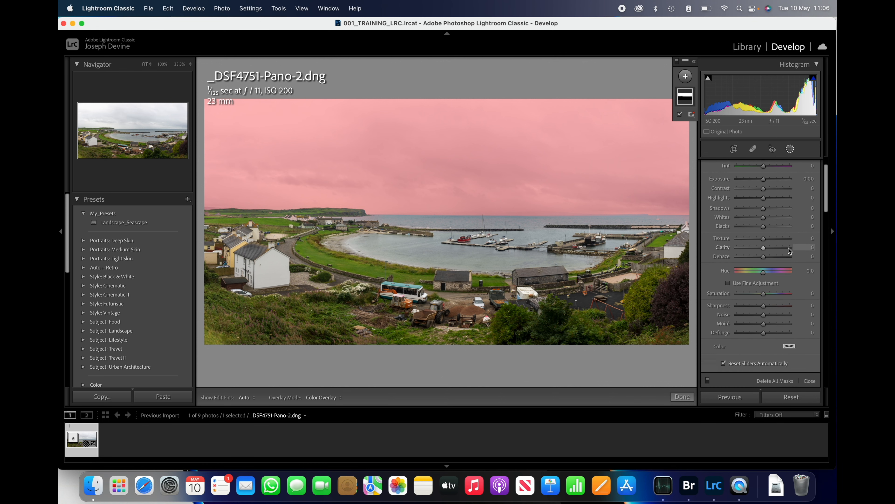
{"action": "scroll", "coordinate": [788, 247], "scroll_direction": "up", "scroll_amount": 2}
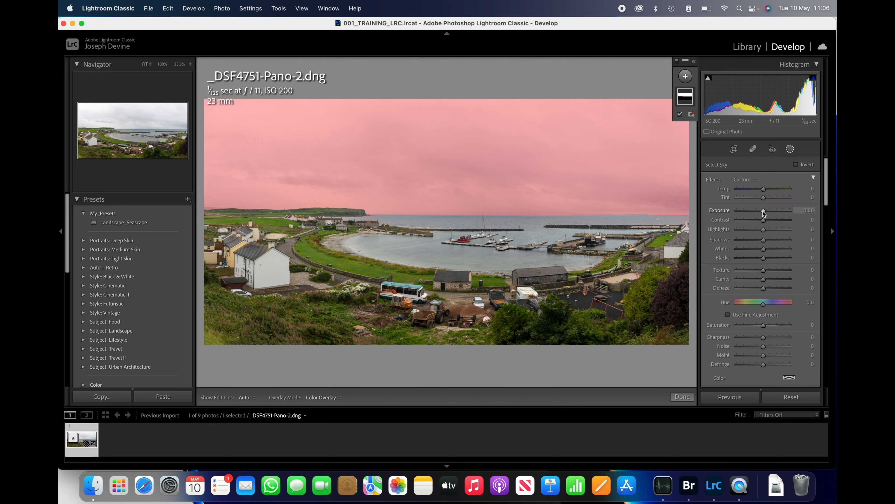
{"action": "left_click_drag", "start_coordinate": [763, 211], "coordinate": [759, 212]}
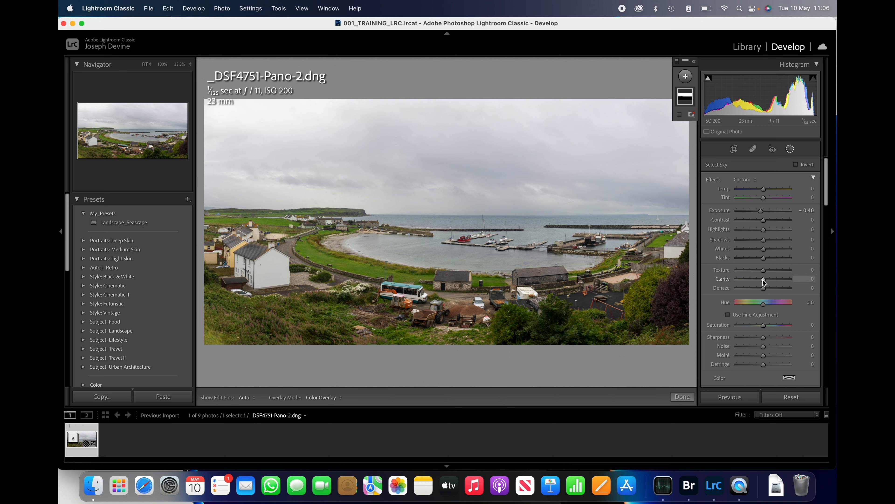
{"action": "left_click_drag", "start_coordinate": [764, 278], "coordinate": [766, 279]}
{"action": "left_click", "coordinate": [791, 149]}
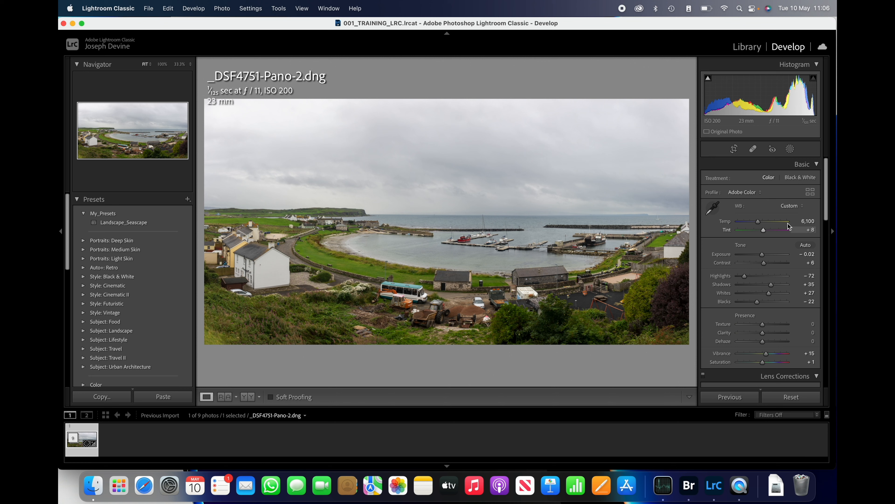
Add a second Select Sky mask, invert it to cover the land and sea, and set its exposure to 0.17
{"action": "left_click", "coordinate": [790, 150]}
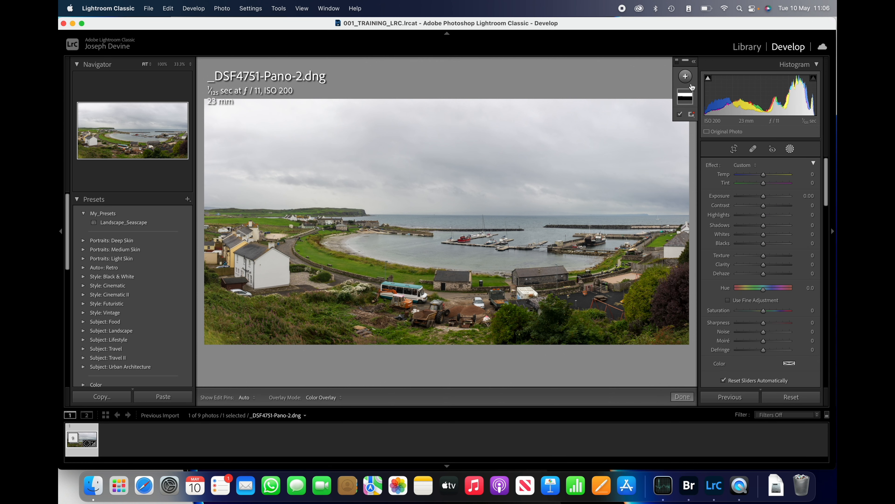
{"action": "left_click", "coordinate": [685, 77]}
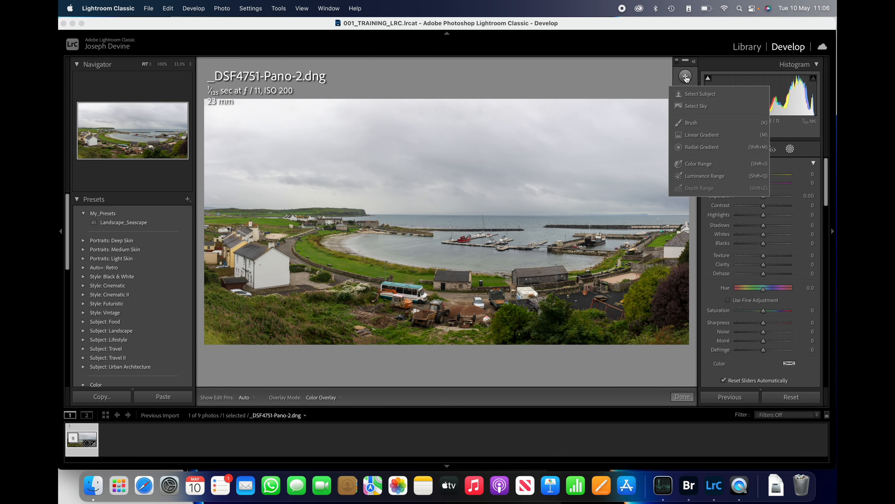
{"action": "left_click", "coordinate": [698, 106]}
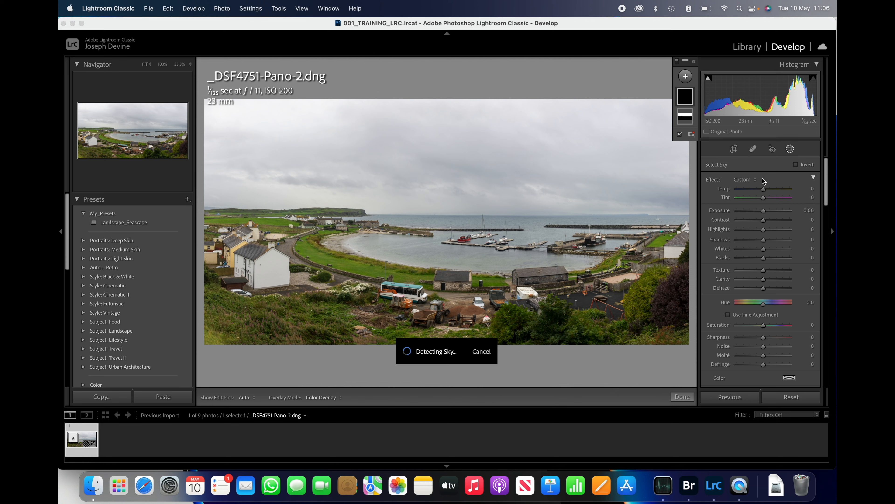
{"action": "left_click", "coordinate": [796, 165]}
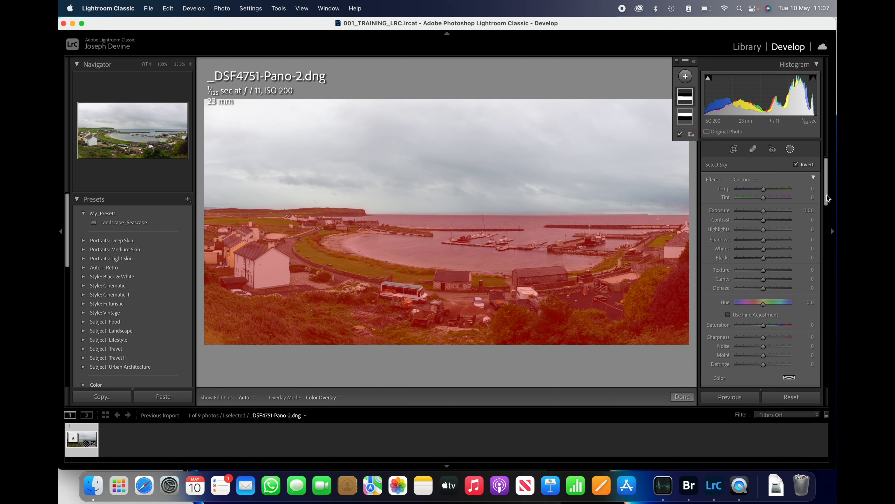
{"action": "left_click_drag", "start_coordinate": [826, 196], "coordinate": [826, 193]}
{"action": "left_click_drag", "start_coordinate": [764, 213], "coordinate": [765, 212]}
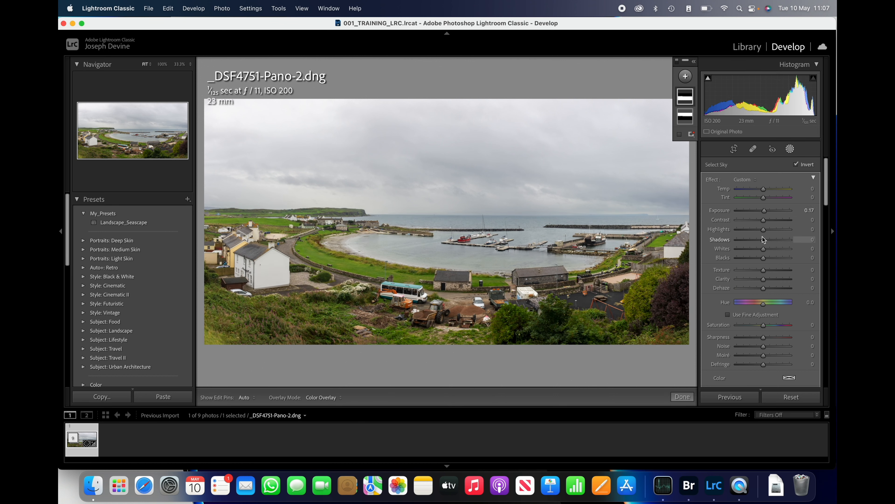
Set the inverted sky mask's shadows to -4, texture to 27 and clarity to 19 for the land and sea
{"action": "left_click_drag", "start_coordinate": [764, 244], "coordinate": [771, 281]}
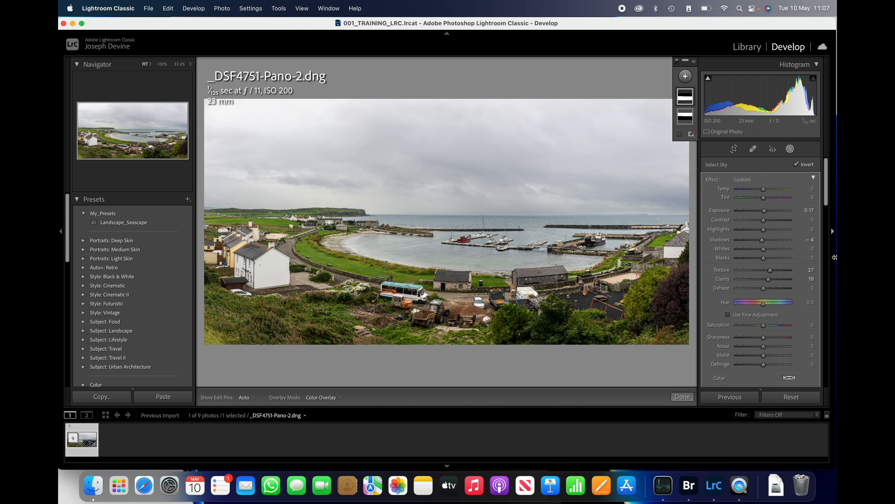
Set the panorama's sharpening masking to 95 in Detail, using the black-and-white edge preview to judge it
{"action": "scroll", "coordinate": [828, 229], "scroll_direction": "down", "scroll_amount": 5}
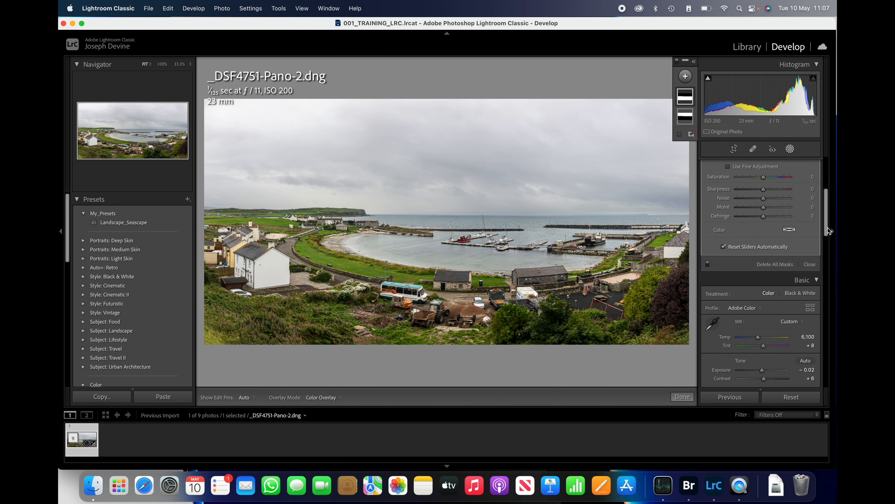
{"action": "scroll", "coordinate": [828, 228], "scroll_direction": "up", "scroll_amount": 3}
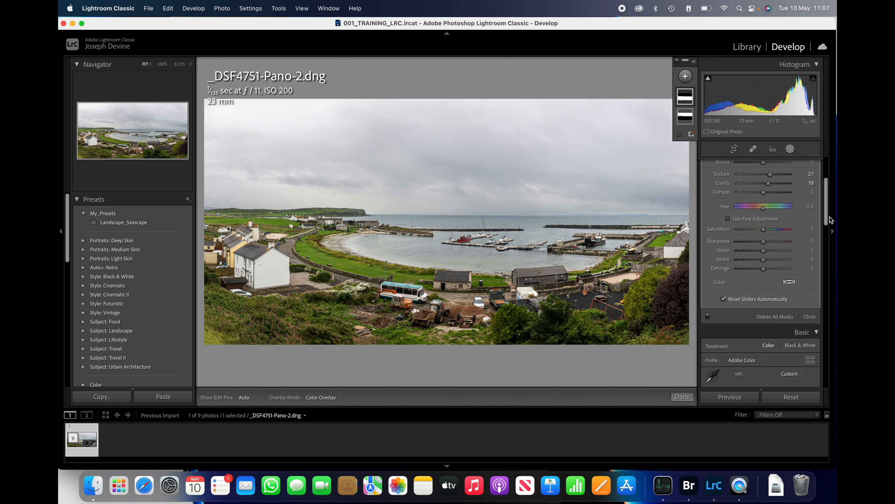
{"action": "scroll", "coordinate": [829, 217], "scroll_direction": "up", "scroll_amount": 1}
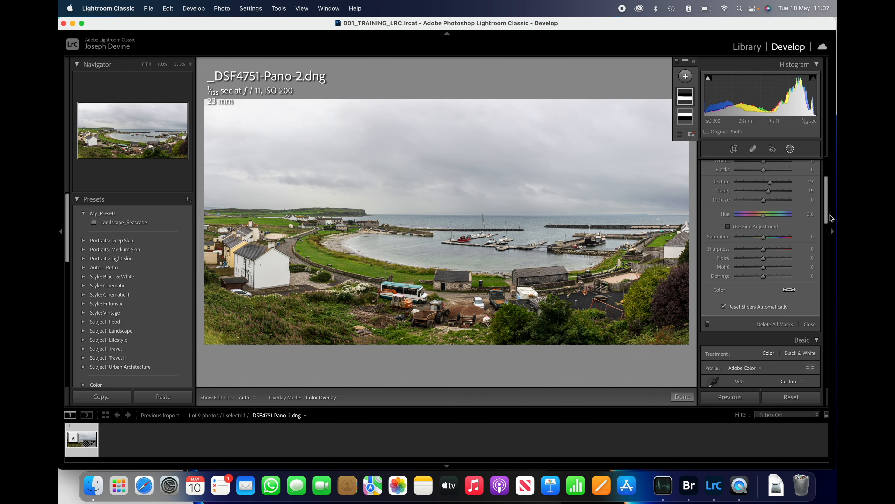
{"action": "scroll", "coordinate": [830, 215], "scroll_direction": "down", "scroll_amount": 10}
{"action": "left_click_drag", "start_coordinate": [831, 273], "coordinate": [833, 365]}
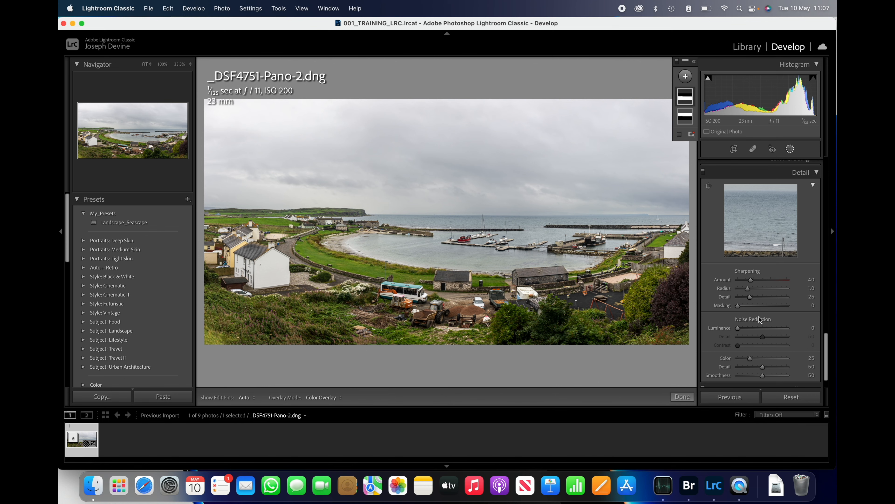
{"action": "left_click_drag", "start_coordinate": [737, 305], "coordinate": [785, 310]}
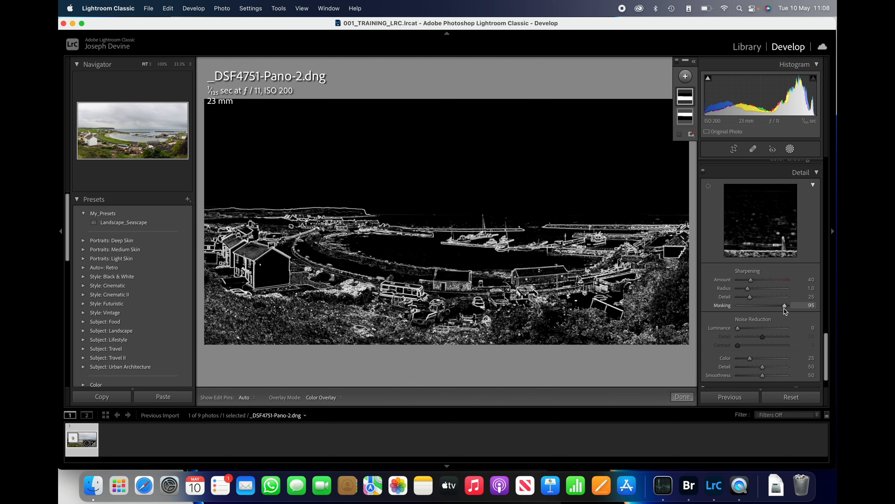
{"action": "left_click_drag", "start_coordinate": [784, 309], "coordinate": [785, 308]}
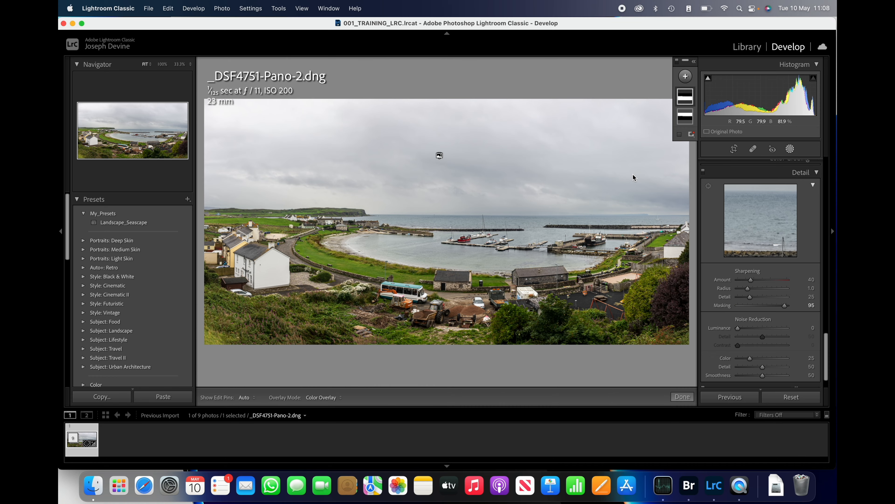
View the developed panorama full screen as an impromptu slideshow and exit it
{"action": "key", "text": "super+Return"}
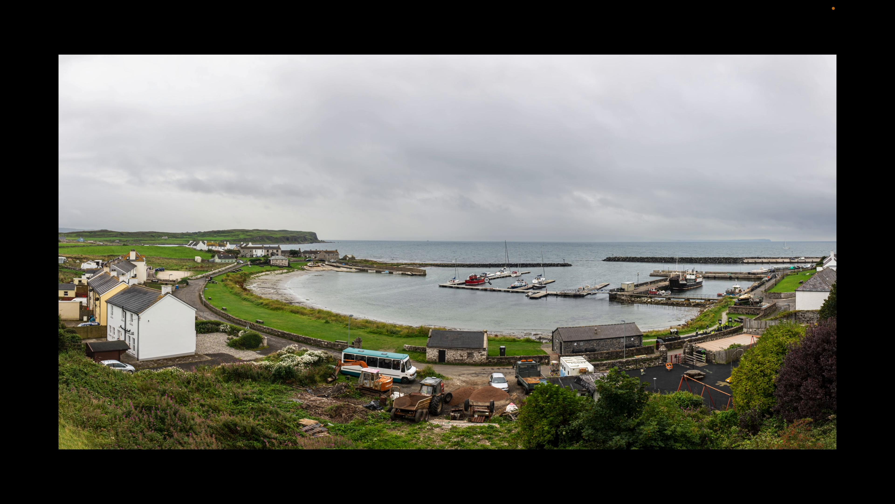
{"action": "left_click", "coordinate": [487, 270]}
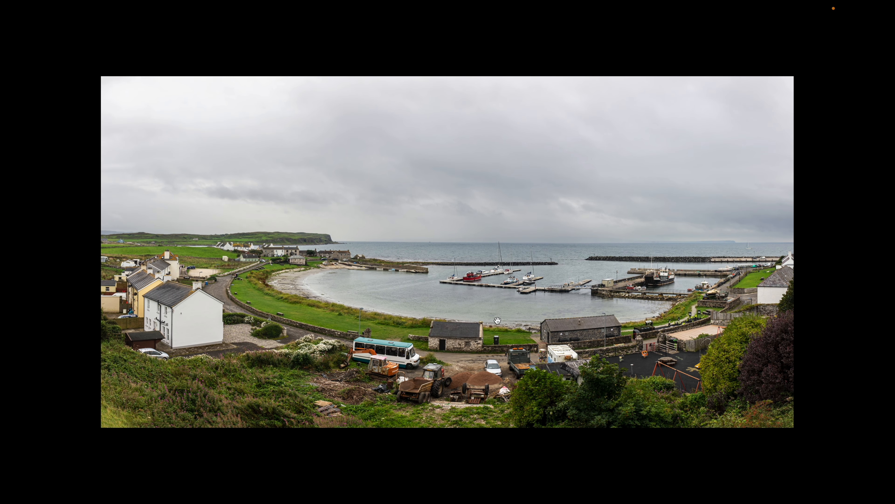
{"action": "key", "text": "Escape"}
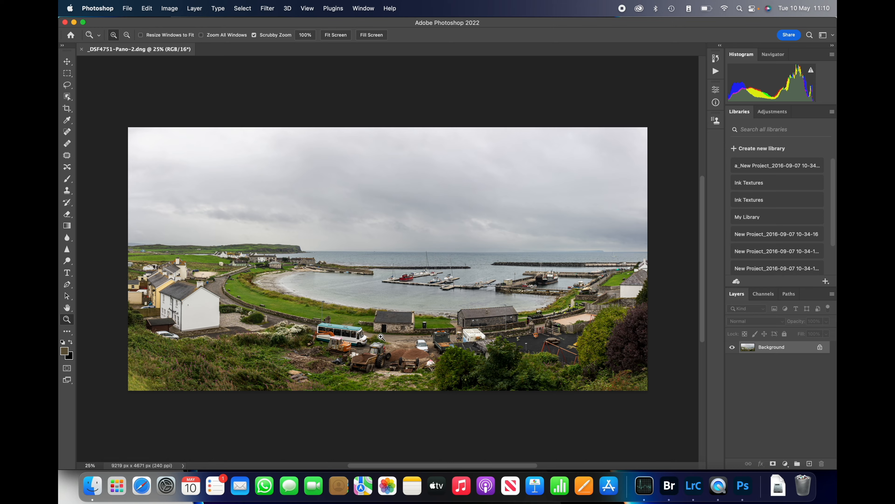
In Photoshop, zoom the panorama to 100% and examine the stone hut, parked vehicles, foreground vegetation and beach
{"action": "left_click", "coordinate": [380, 336]}
{"action": "left_click", "coordinate": [380, 336]}
{"action": "left_click", "coordinate": [380, 336]}
{"action": "left_click", "coordinate": [380, 337]}
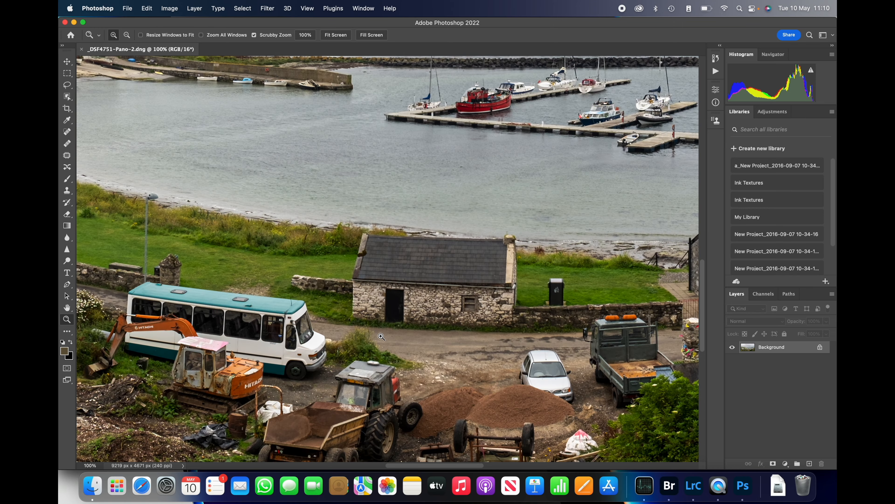
{"action": "scroll", "coordinate": [380, 337], "scroll_direction": "left", "scroll_amount": 10}
{"action": "scroll", "coordinate": [381, 336], "scroll_direction": "down", "scroll_amount": 3}
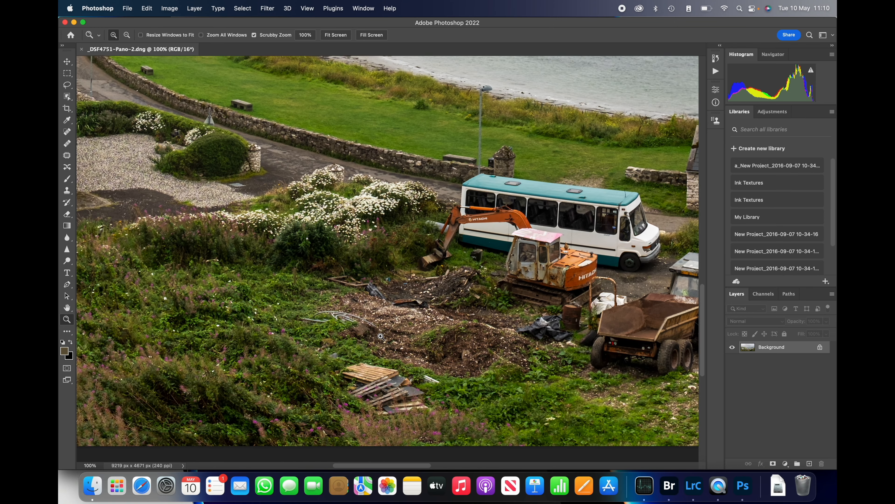
{"action": "scroll", "coordinate": [380, 337], "scroll_direction": "up", "scroll_amount": 5}
{"action": "scroll", "coordinate": [380, 336], "scroll_direction": "left", "scroll_amount": 2}
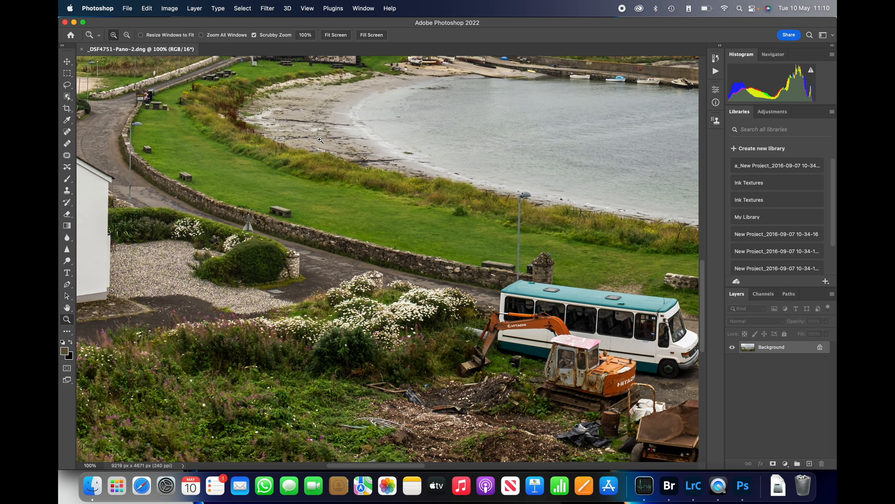
Display the panorama at Actual Size and examine the playground, harbour, horizon and both outer ends of the image
{"action": "left_click", "coordinate": [358, 11]}
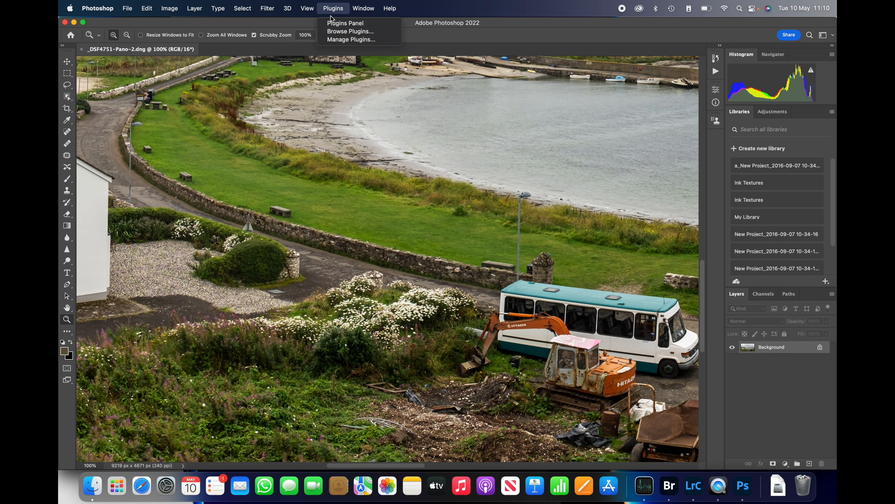
{"action": "mouse_move", "coordinate": [299, 9]}
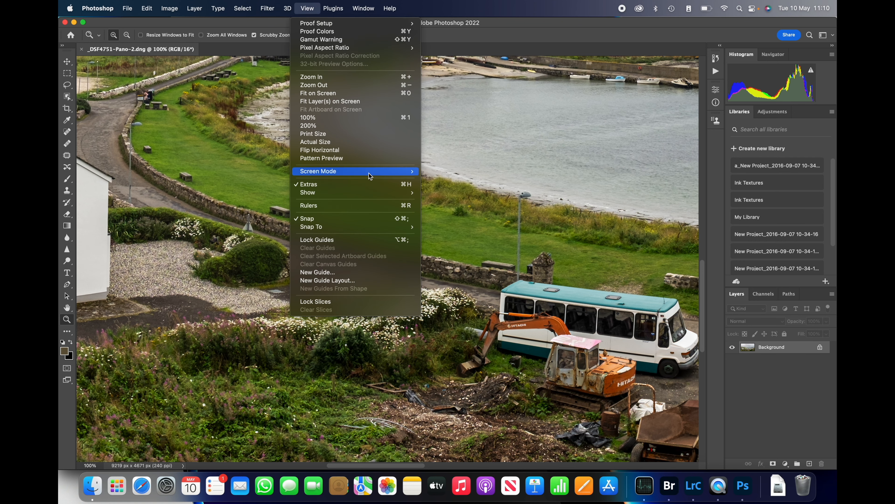
{"action": "mouse_move", "coordinate": [367, 176]}
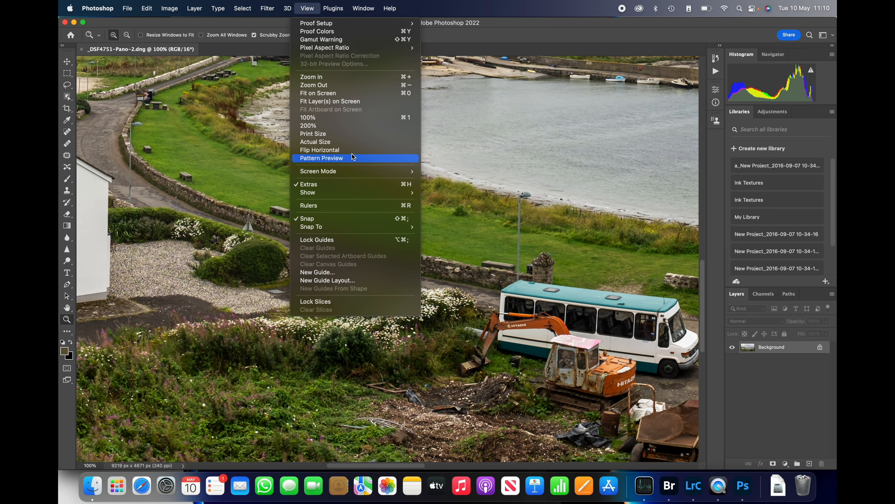
{"action": "left_click", "coordinate": [336, 142]}
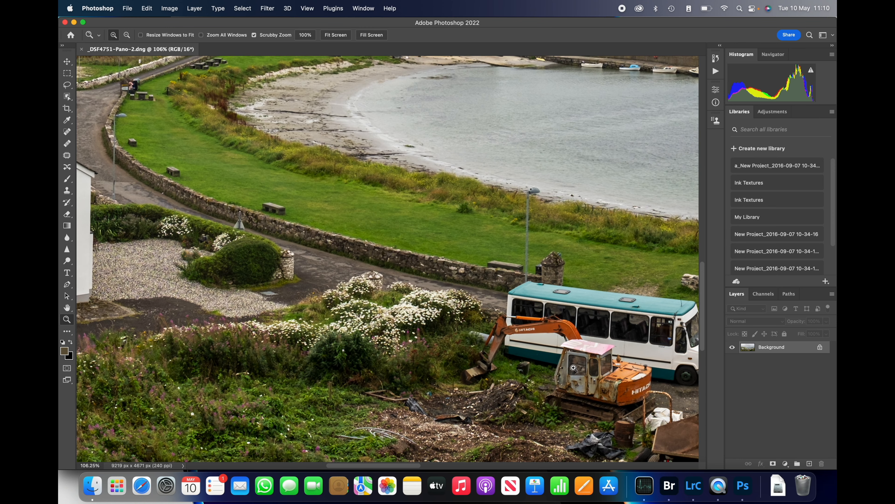
{"action": "scroll", "coordinate": [572, 366], "scroll_direction": "right", "scroll_amount": 10}
{"action": "scroll", "coordinate": [572, 366], "scroll_direction": "right", "scroll_amount": 10}
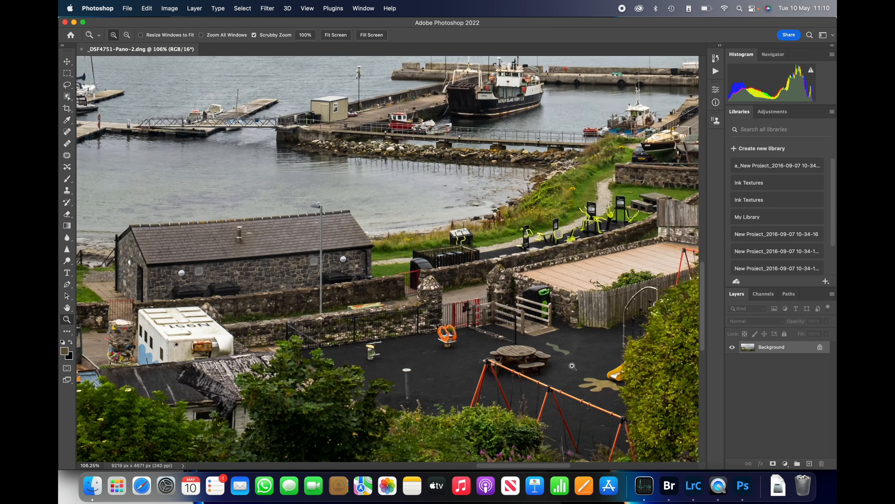
{"action": "scroll", "coordinate": [572, 366], "scroll_direction": "up", "scroll_amount": 5}
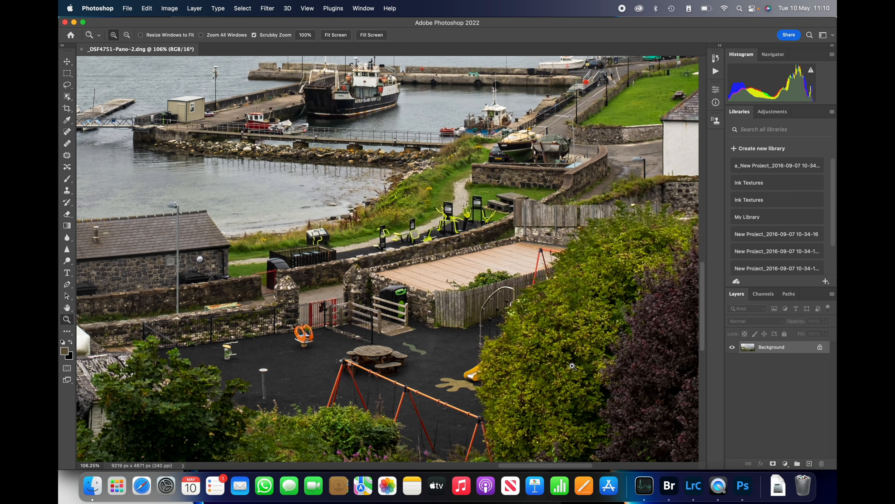
{"action": "scroll", "coordinate": [572, 366], "scroll_direction": "left", "scroll_amount": 10}
{"action": "scroll", "coordinate": [573, 366], "scroll_direction": "up", "scroll_amount": 4}
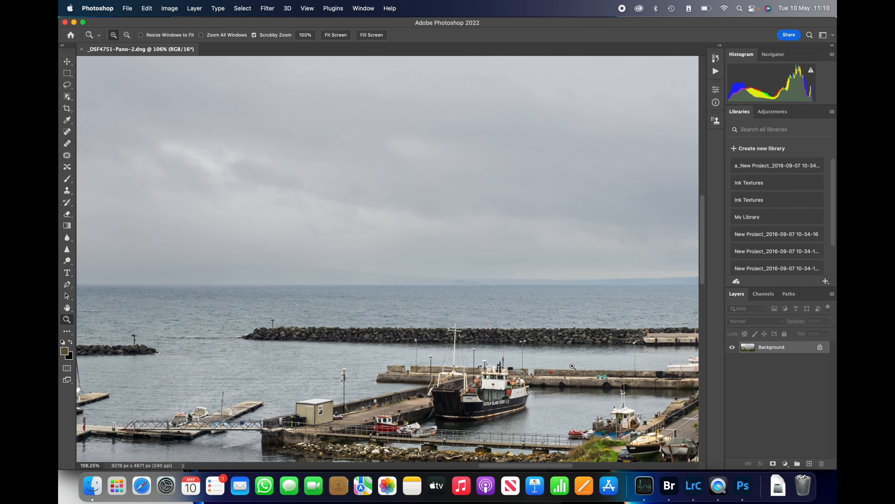
{"action": "scroll", "coordinate": [572, 366], "scroll_direction": "left", "scroll_amount": 10}
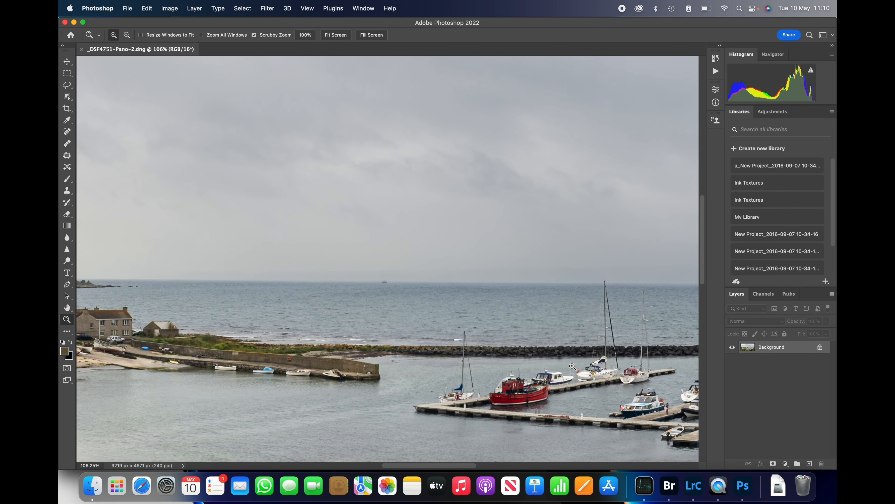
{"action": "scroll", "coordinate": [572, 366], "scroll_direction": "left", "scroll_amount": 12}
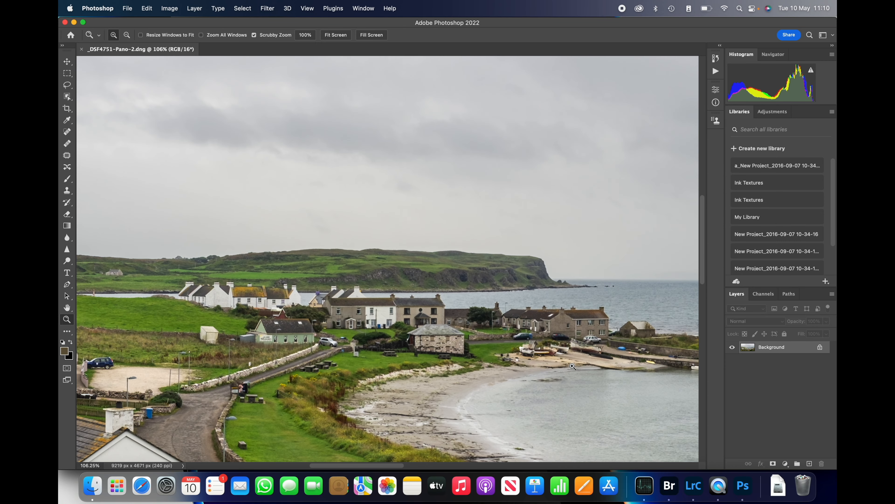
{"action": "scroll", "coordinate": [572, 366], "scroll_direction": "left", "scroll_amount": 5}
{"action": "scroll", "coordinate": [573, 366], "scroll_direction": "right", "scroll_amount": 20}
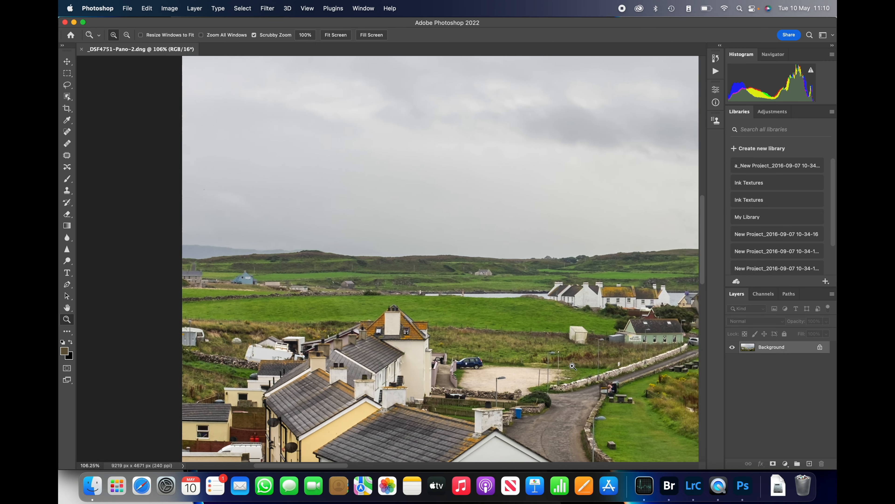
{"action": "scroll", "coordinate": [572, 366], "scroll_direction": "right", "scroll_amount": 15}
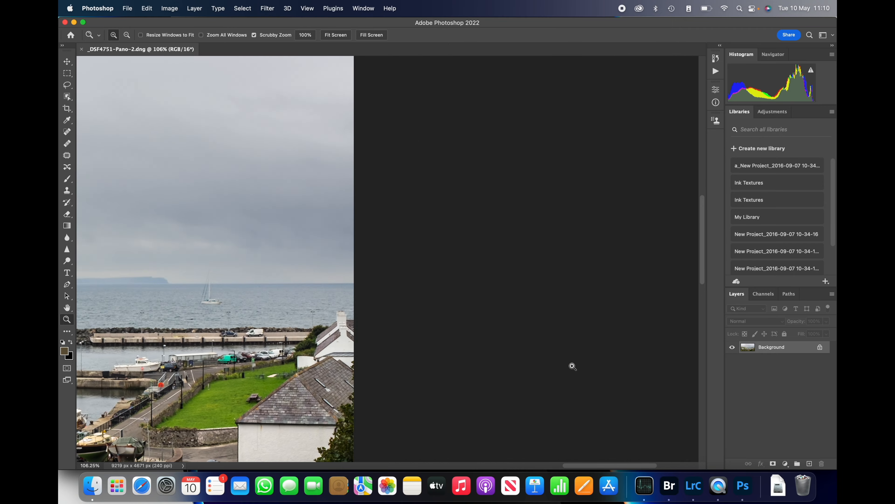
{"action": "scroll", "coordinate": [572, 366], "scroll_direction": "left", "scroll_amount": 5}
{"action": "scroll", "coordinate": [573, 366], "scroll_direction": "left", "scroll_amount": 5}
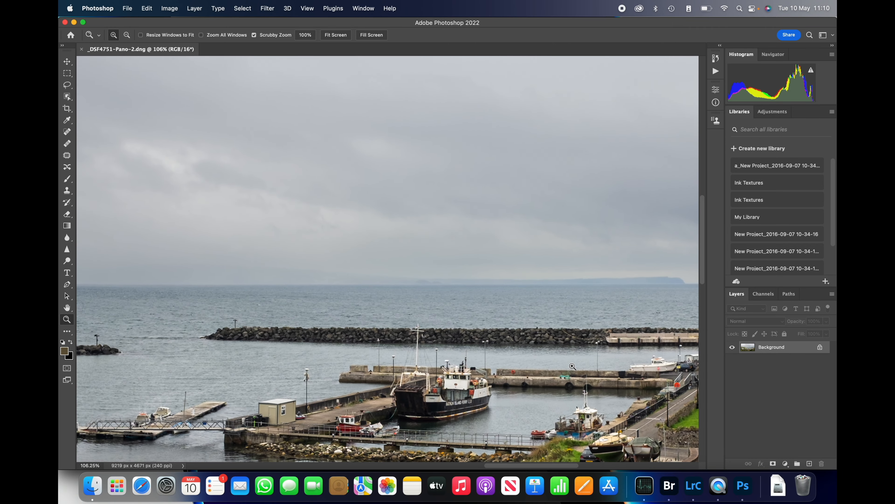
Examine the panorama's foreground, white house, bay and moored boats up close, and fit the whole image on screen
{"action": "scroll", "coordinate": [573, 366], "scroll_direction": "down", "scroll_amount": 10}
{"action": "scroll", "coordinate": [572, 366], "scroll_direction": "down", "scroll_amount": 10}
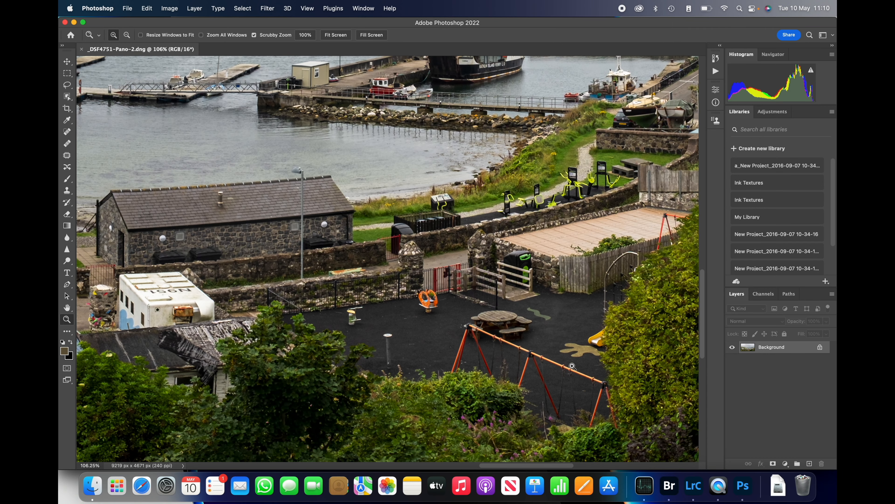
{"action": "scroll", "coordinate": [572, 366], "scroll_direction": "left", "scroll_amount": 10}
{"action": "scroll", "coordinate": [573, 366], "scroll_direction": "up", "scroll_amount": 10}
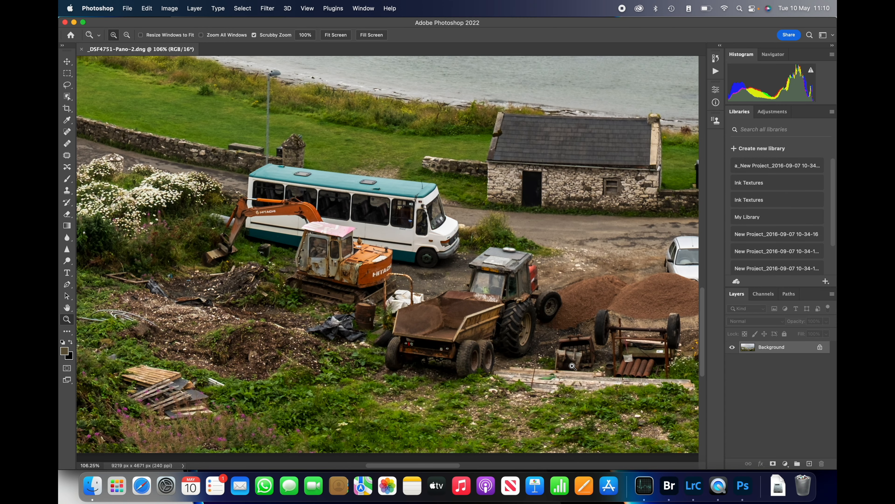
{"action": "scroll", "coordinate": [572, 366], "scroll_direction": "left", "scroll_amount": 10}
{"action": "scroll", "coordinate": [573, 366], "scroll_direction": "left", "scroll_amount": 15}
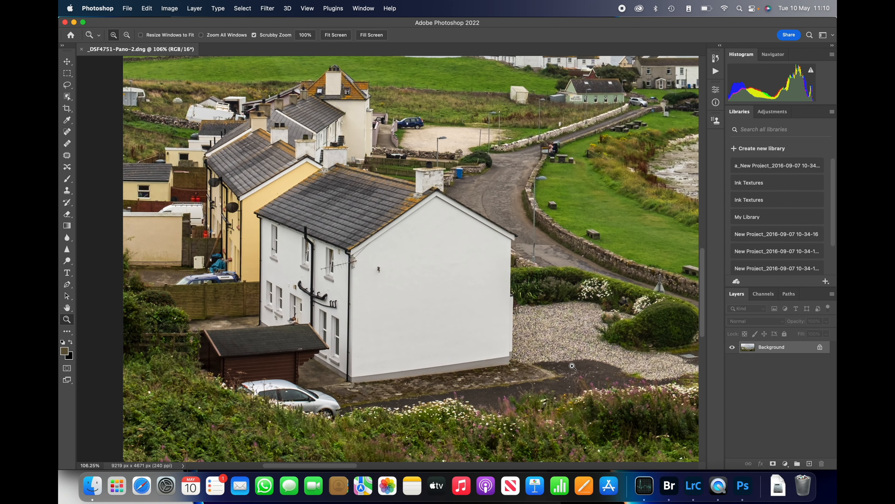
{"action": "scroll", "coordinate": [573, 366], "scroll_direction": "up", "scroll_amount": 10}
{"action": "scroll", "coordinate": [573, 366], "scroll_direction": "right", "scroll_amount": 10}
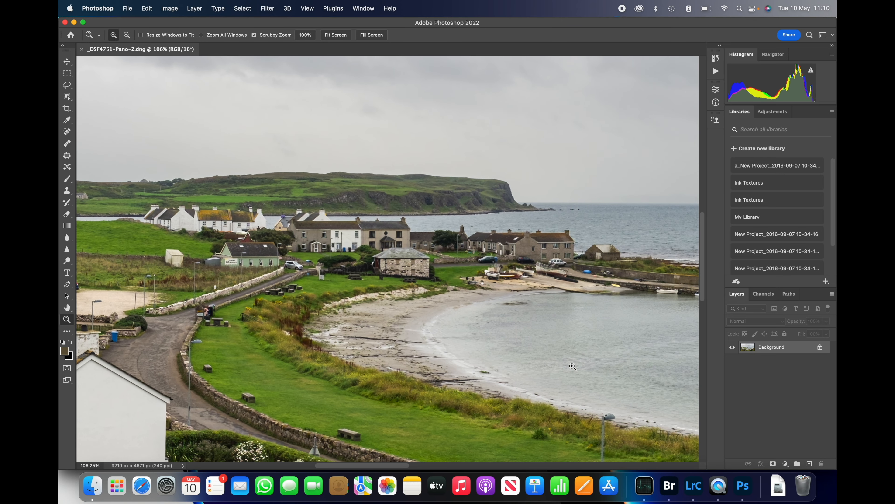
{"action": "scroll", "coordinate": [572, 366], "scroll_direction": "right", "scroll_amount": 20}
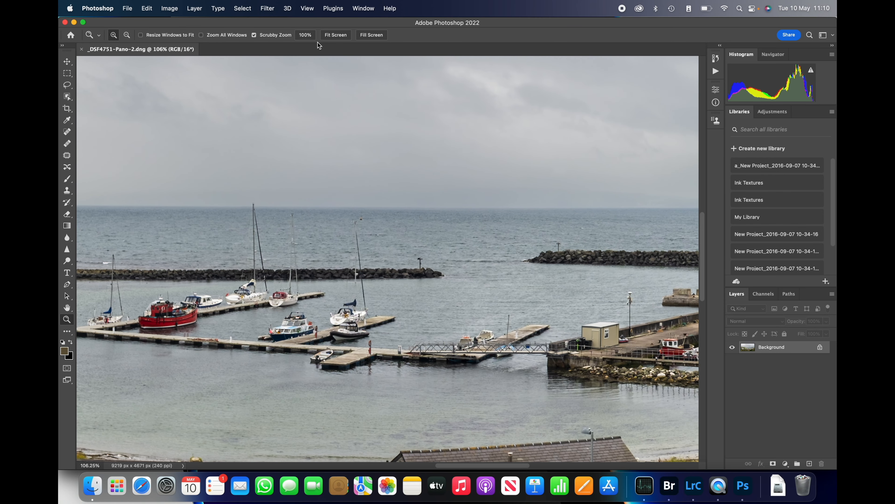
{"action": "left_click", "coordinate": [339, 35]}
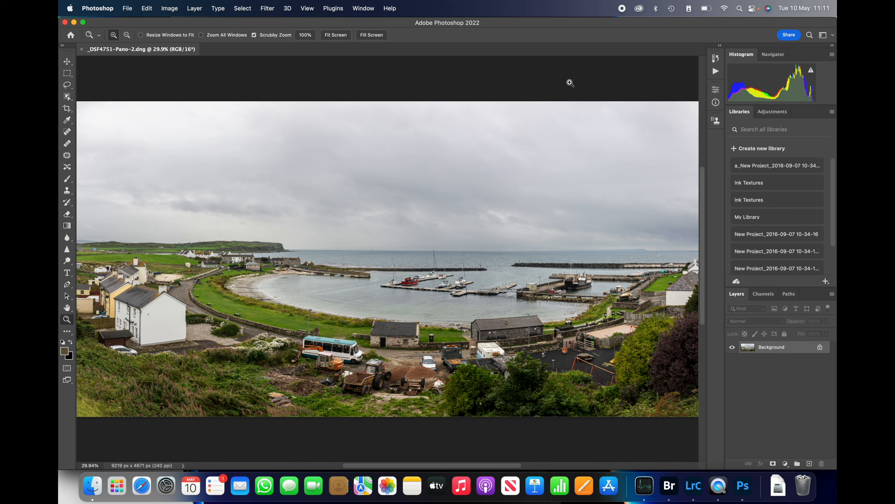